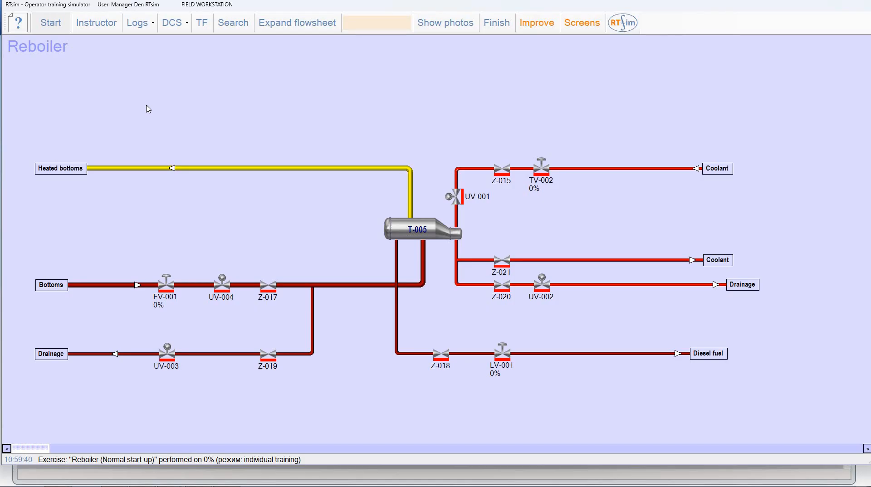
Start the reboiler start-up exercise and switch the field flowsheet to the TF view with instruments.
{"action": "left_click", "coordinate": [53, 26]}
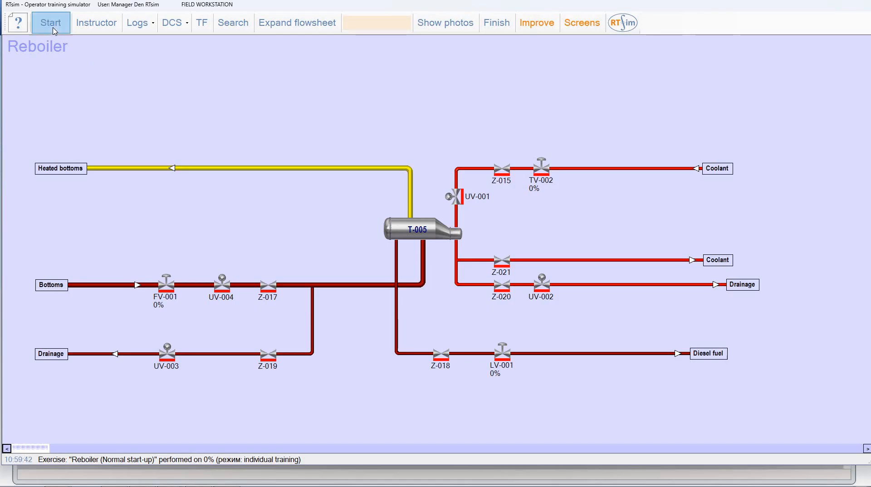
{"action": "left_click", "coordinate": [201, 30]}
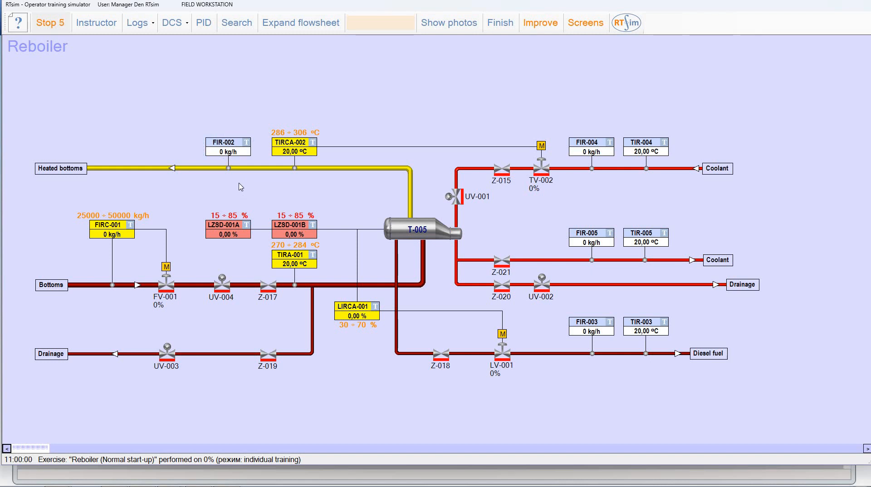
Open manual valves Z-017 on the bottoms feed, Z-018 on the diesel fuel line and Z-019 on the bottoms drainage line.
{"action": "left_click", "coordinate": [268, 286]}
{"action": "left_click", "coordinate": [244, 317]}
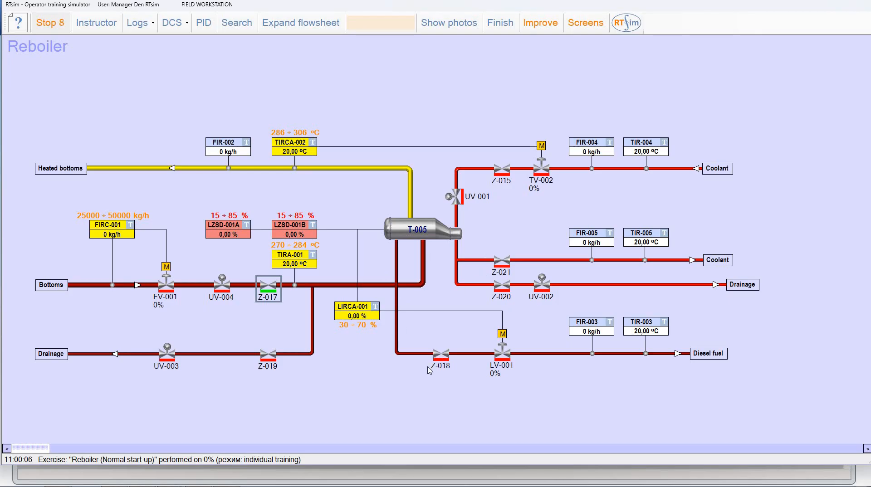
{"action": "left_click", "coordinate": [440, 354]}
{"action": "left_click", "coordinate": [415, 386]}
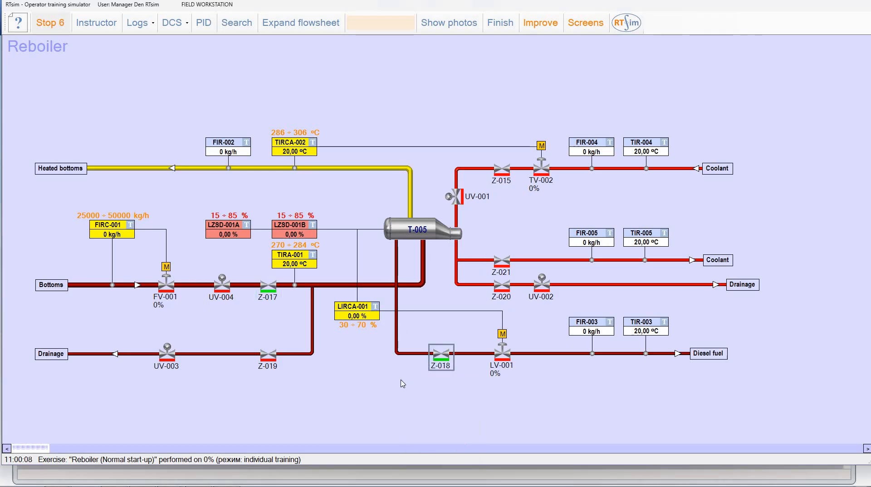
{"action": "left_click", "coordinate": [262, 357]}
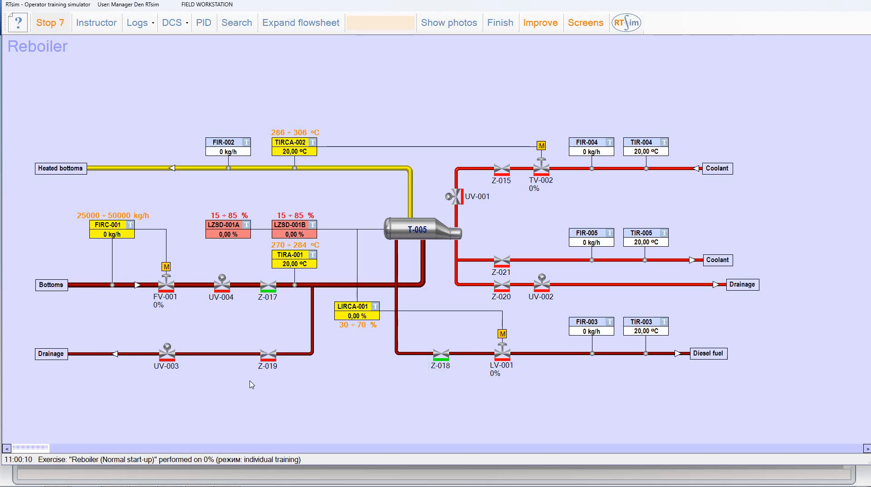
{"action": "left_click", "coordinate": [242, 387]}
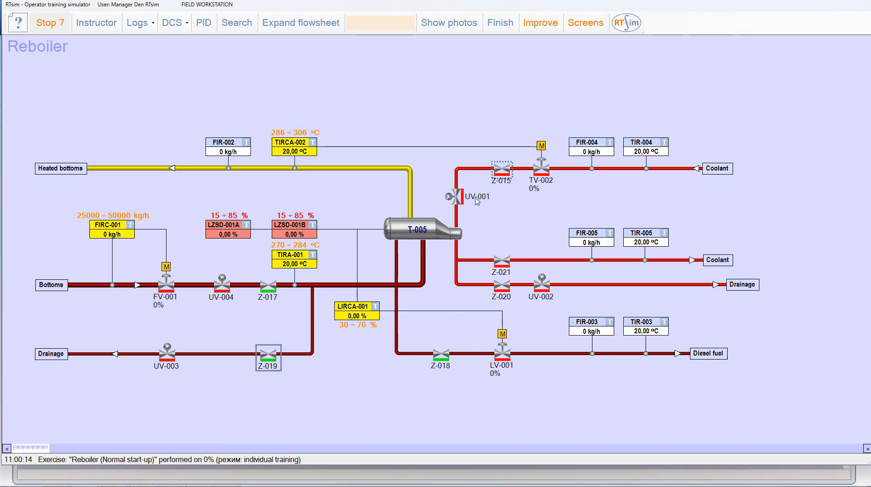
Open manual valves Z-015 on the coolant inlet, Z-021 on the coolant outlet and Z-020 on the coolant drainage line.
{"action": "left_click", "coordinate": [501, 169]}
{"action": "left_click", "coordinate": [470, 198]}
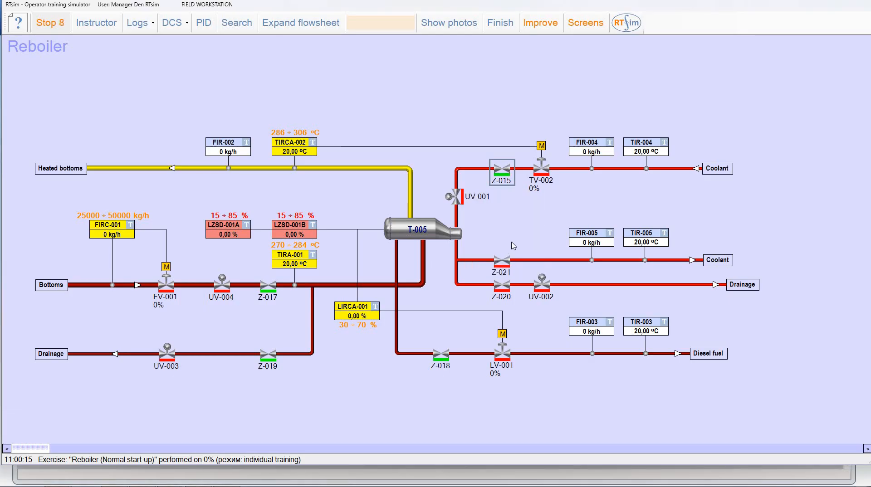
{"action": "left_click", "coordinate": [504, 265]}
{"action": "left_click", "coordinate": [475, 293]}
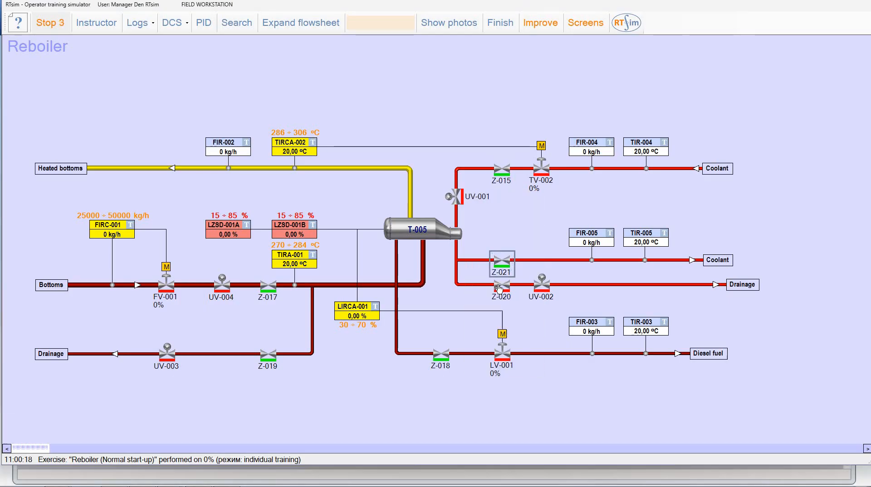
{"action": "left_click", "coordinate": [502, 286]}
{"action": "left_click", "coordinate": [475, 318]}
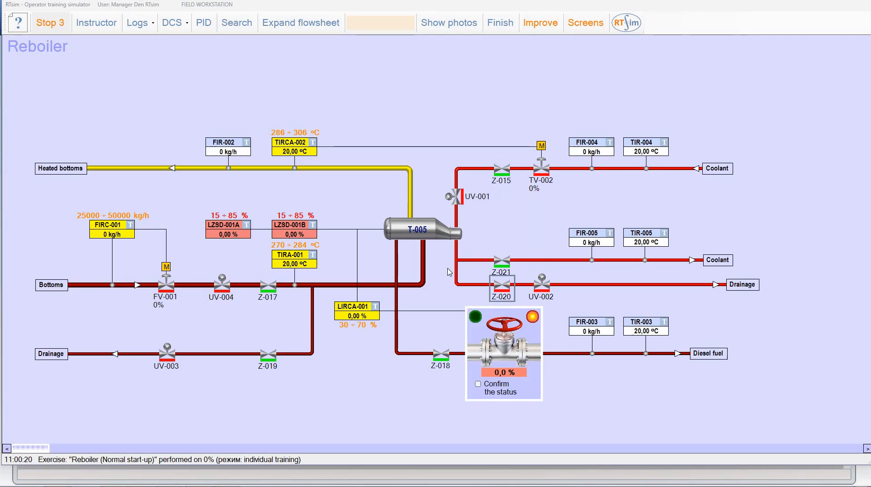
Switch to the DCS control room and open shut-off valve UV-004 on the bottoms line to T-005.
{"action": "left_click", "coordinate": [177, 28]}
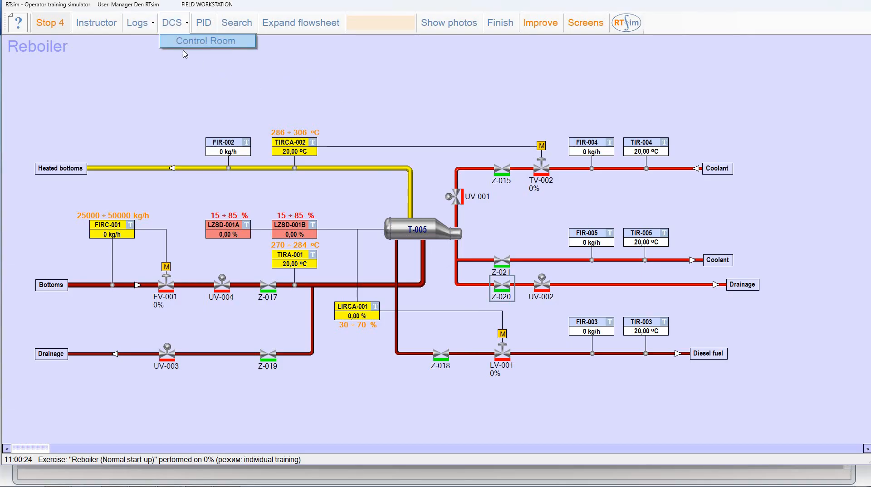
{"action": "left_click", "coordinate": [184, 47]}
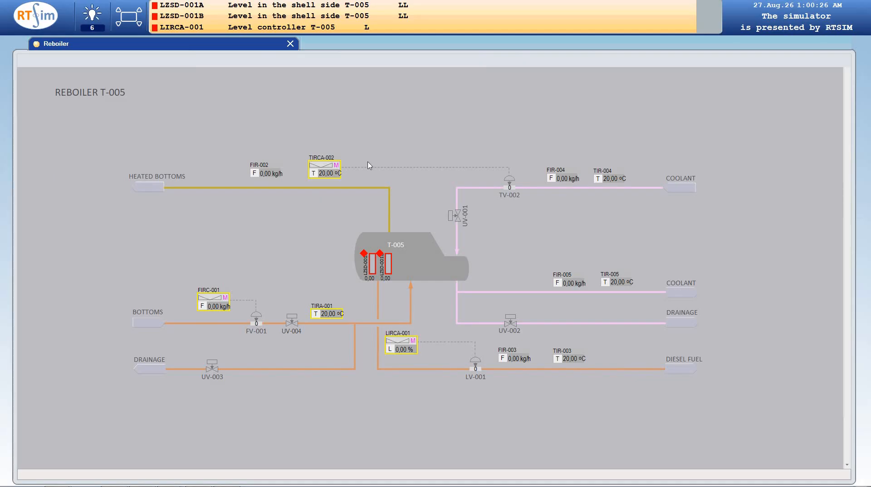
{"action": "left_click", "coordinate": [290, 319]}
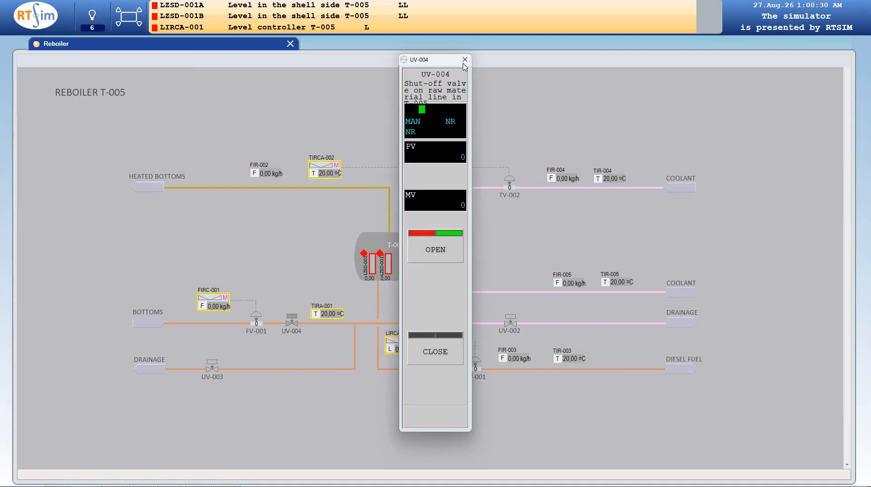
{"action": "left_click", "coordinate": [465, 60]}
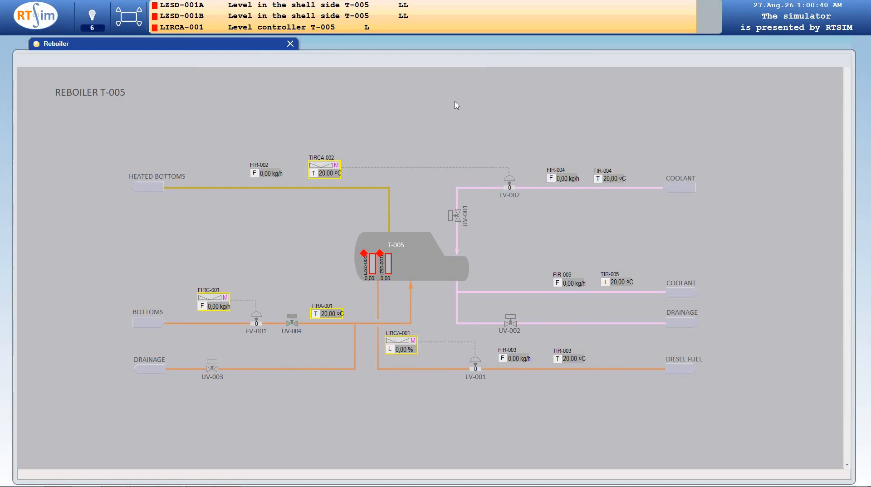
Set the output (MV) of bottoms flow controller FIRC-001 to 15%.
{"action": "left_click", "coordinate": [218, 307]}
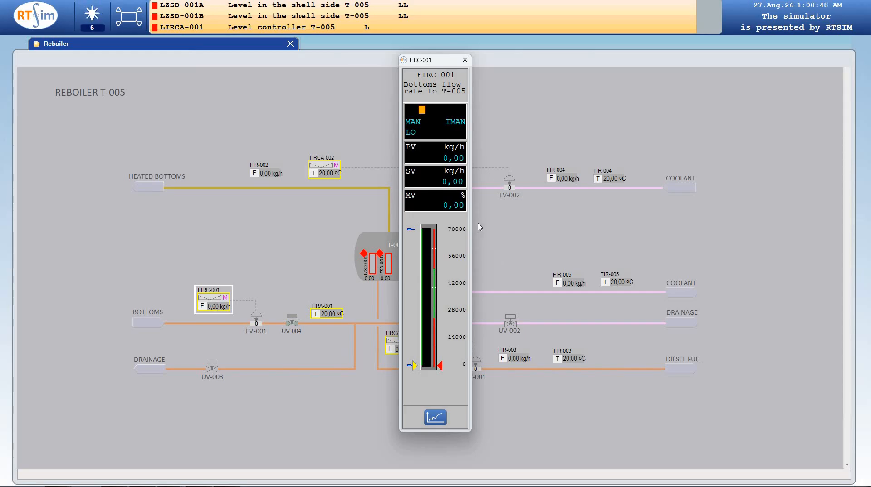
{"action": "left_click", "coordinate": [460, 211]}
{"action": "left_click", "coordinate": [460, 211]}
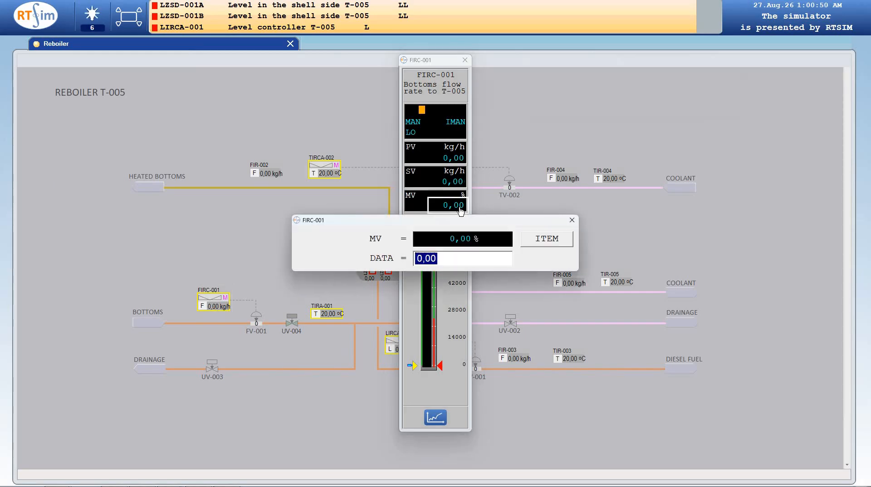
{"action": "type", "text": "15"}
{"action": "key", "text": "Return"}
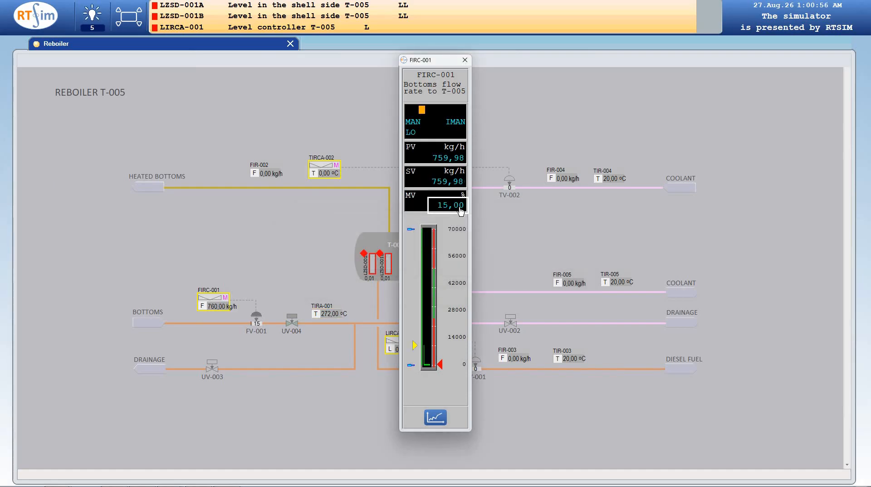
Put flow controller FIRC-001 in automatic mode (AUT) with a setpoint (SV) of 50000 kg/h and close its faceplate.
{"action": "left_click", "coordinate": [417, 124]}
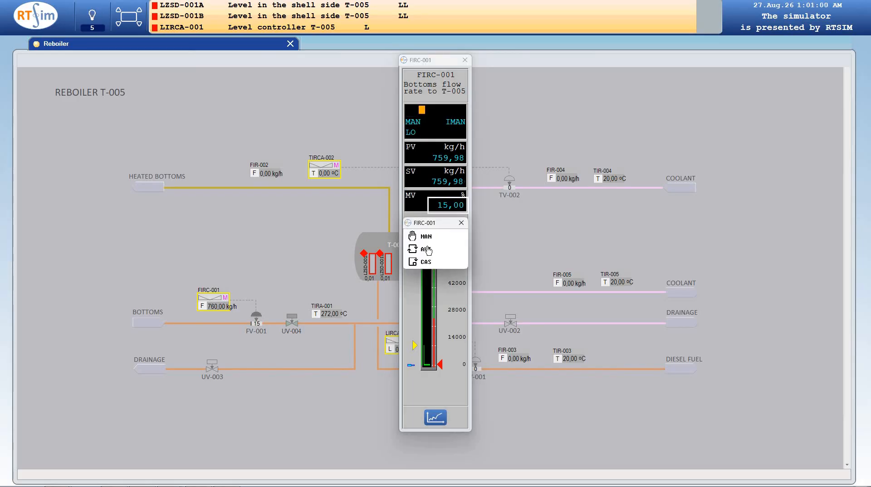
{"action": "left_click", "coordinate": [426, 250]}
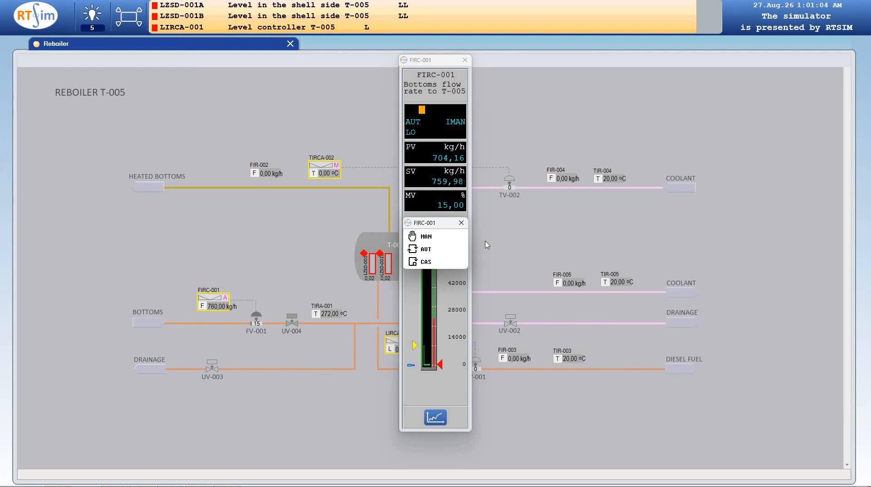
{"action": "left_click", "coordinate": [447, 183]}
{"action": "left_click", "coordinate": [448, 183]}
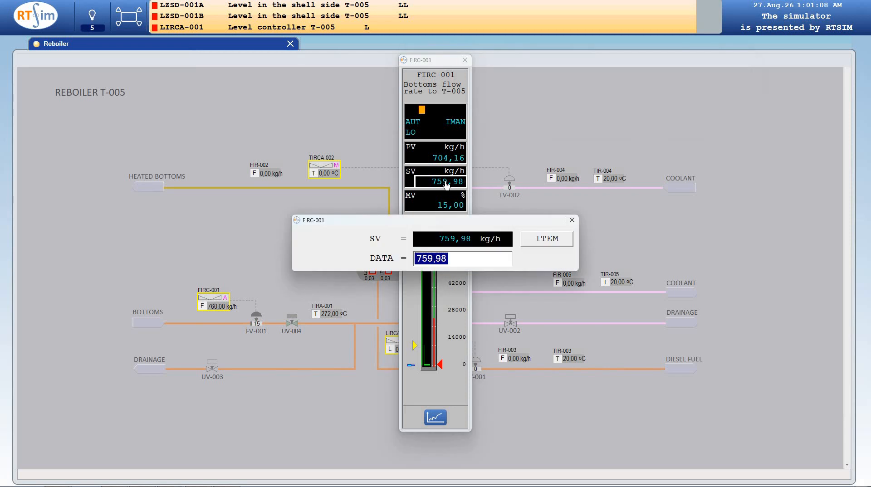
{"action": "type", "text": "500"}
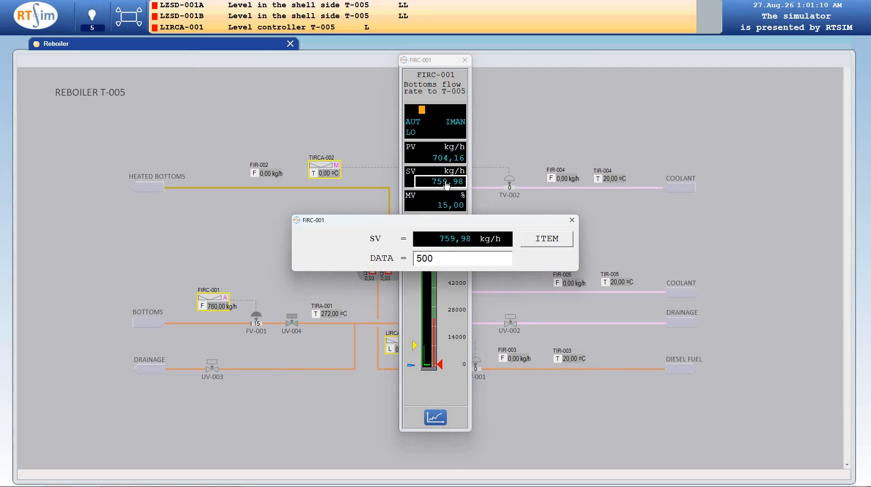
{"action": "type", "text": "00"}
{"action": "key", "text": "Return"}
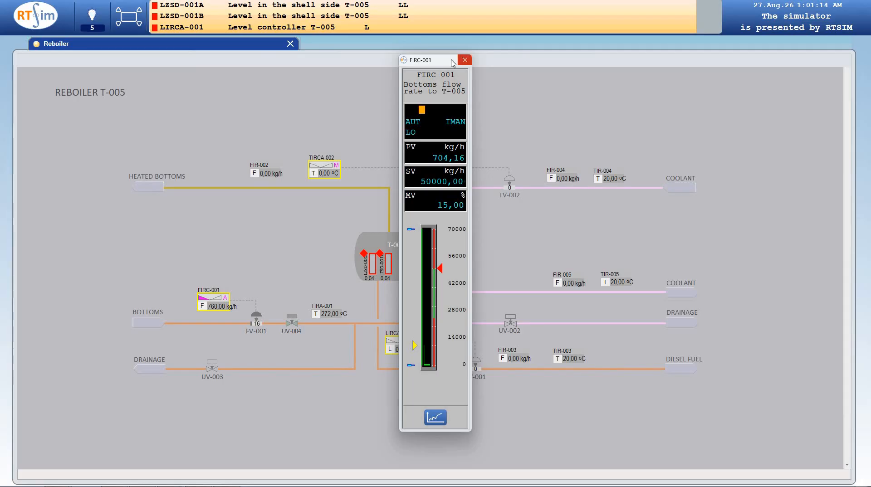
{"action": "left_click", "coordinate": [464, 59]}
Check the T-005 level readings on the field flowsheet, including LZSD-001A, and return to the control room.
{"action": "left_click", "coordinate": [142, 28]}
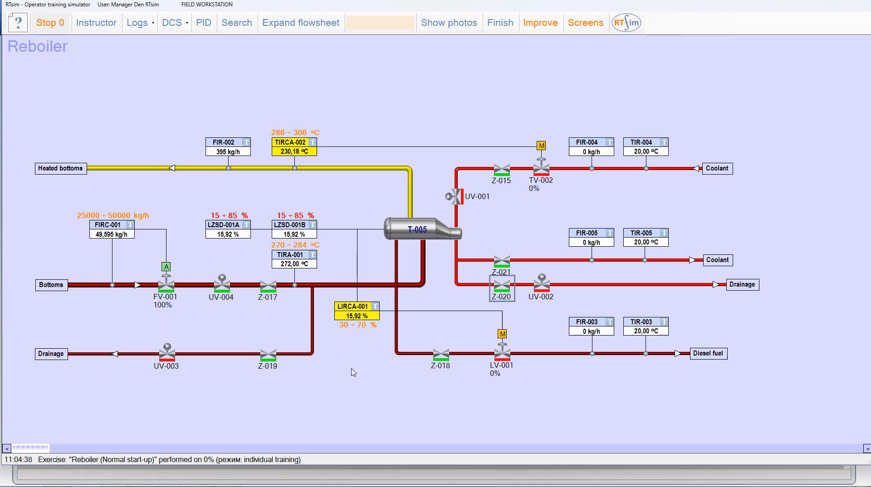
{"action": "left_click", "coordinate": [228, 234]}
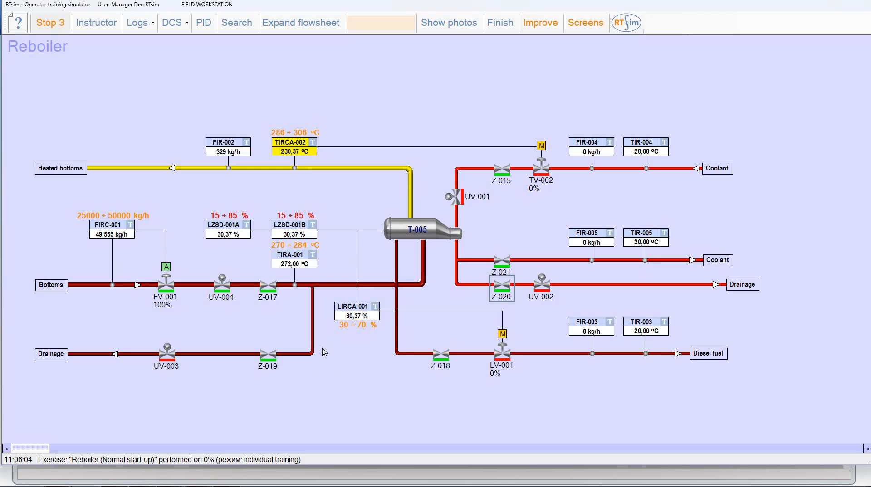
{"action": "left_click", "coordinate": [172, 25]}
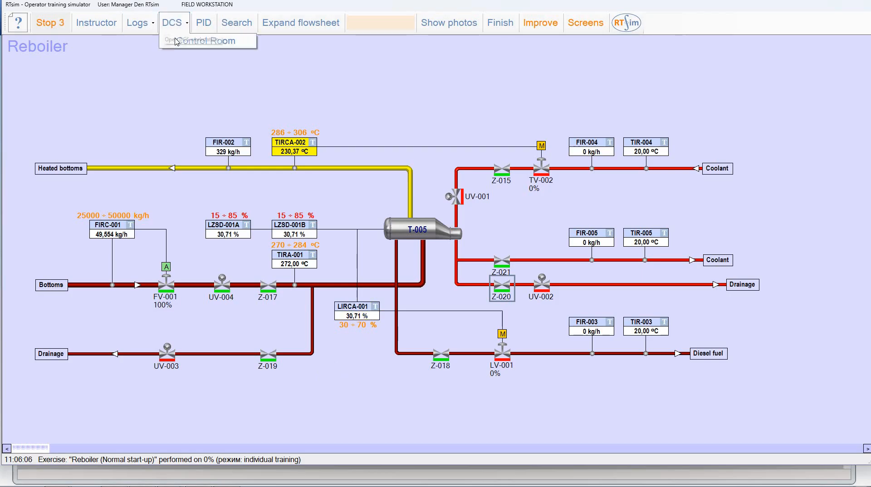
{"action": "left_click", "coordinate": [191, 41]}
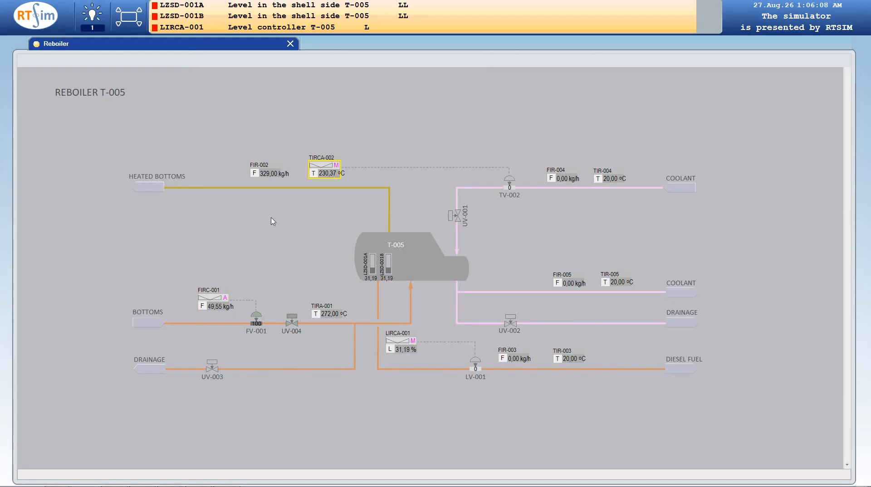
Set the output (MV) of T-005 level controller LIRCA-001 to 5%.
{"action": "left_click", "coordinate": [405, 351]}
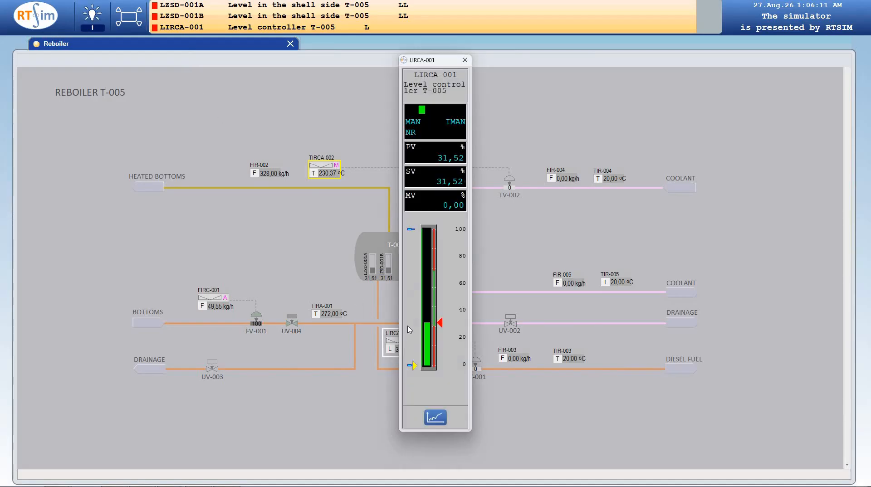
{"action": "left_click", "coordinate": [452, 206]}
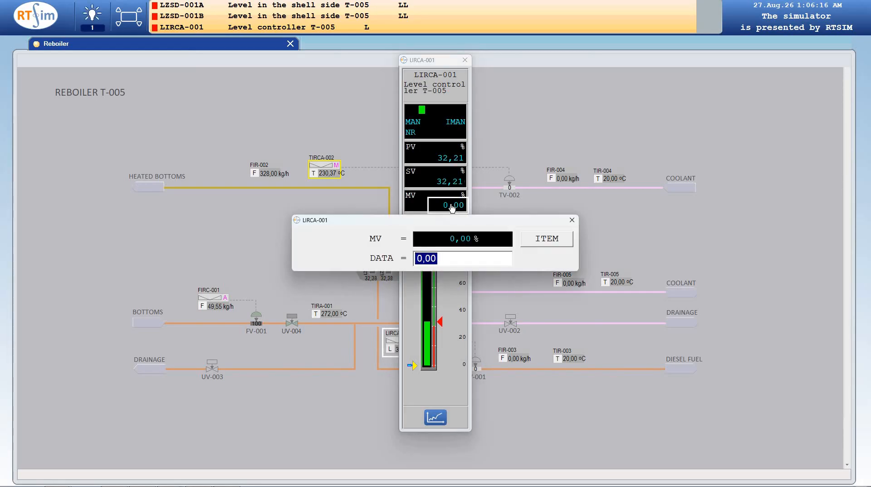
{"action": "type", "text": "5"}
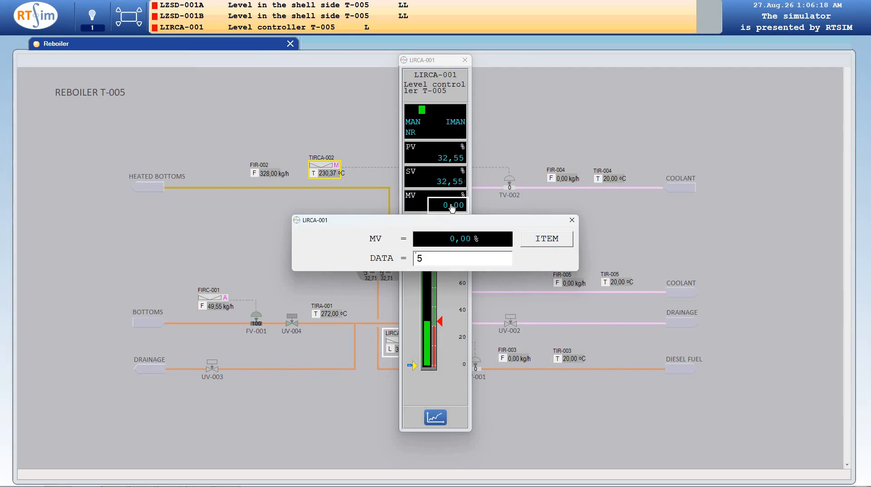
{"action": "key", "text": "Return"}
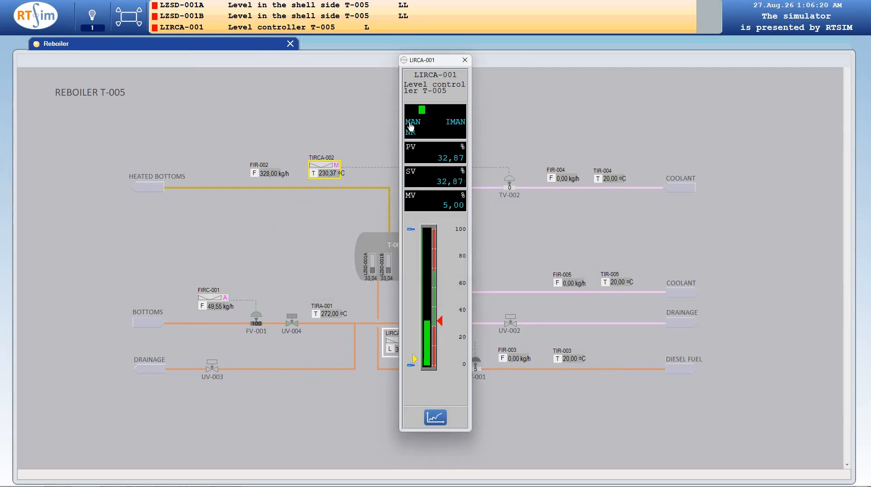
Put level controller LIRCA-001 in automatic mode (AUT) with a setpoint (SV) of 40% and close its faceplate.
{"action": "left_click", "coordinate": [411, 126]}
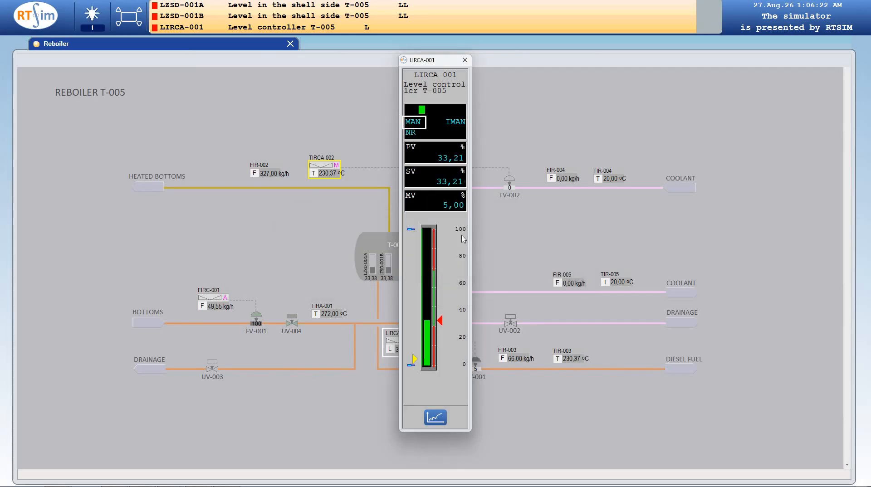
{"action": "left_click", "coordinate": [425, 251]}
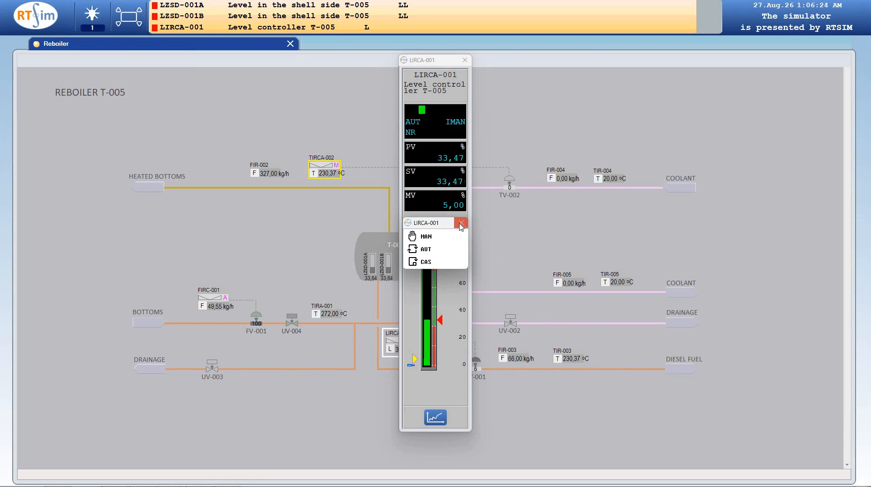
{"action": "left_click", "coordinate": [461, 224]}
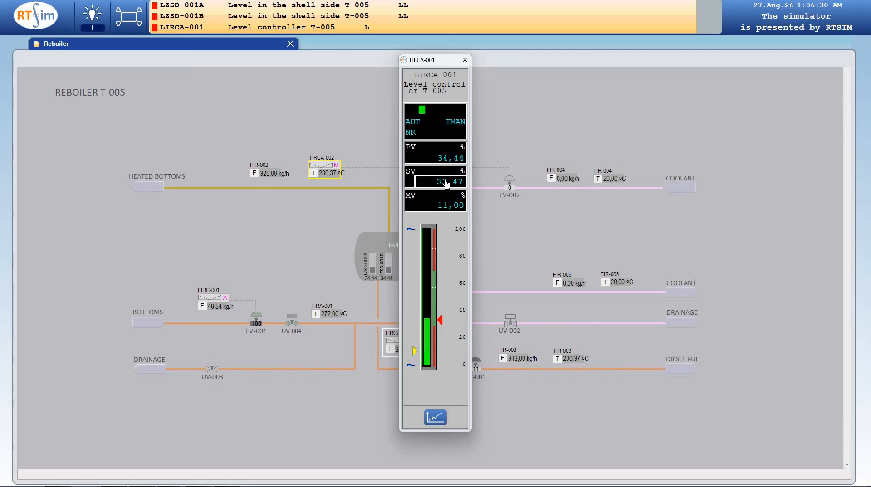
{"action": "left_click", "coordinate": [446, 182]}
{"action": "type", "text": "40"}
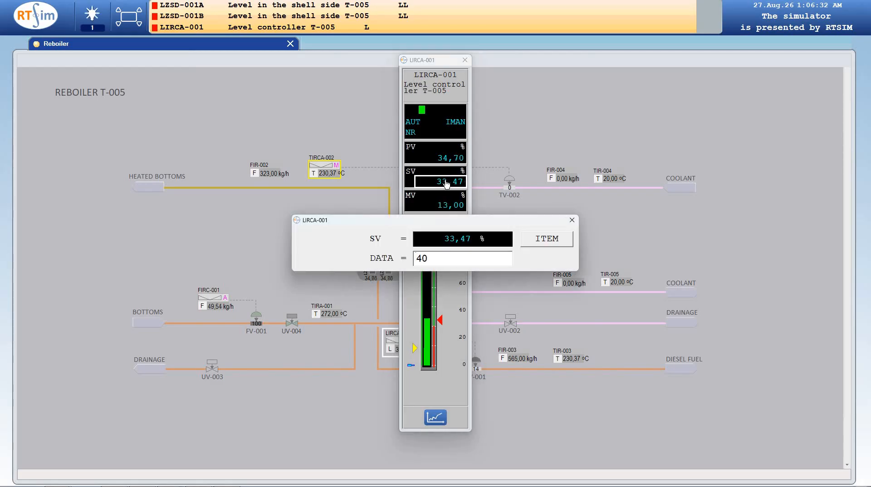
{"action": "key", "text": "Return"}
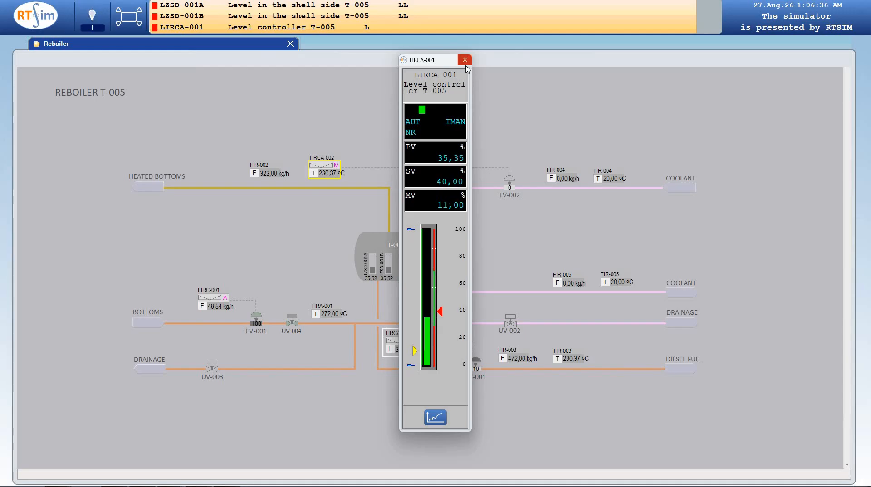
{"action": "left_click", "coordinate": [466, 66]}
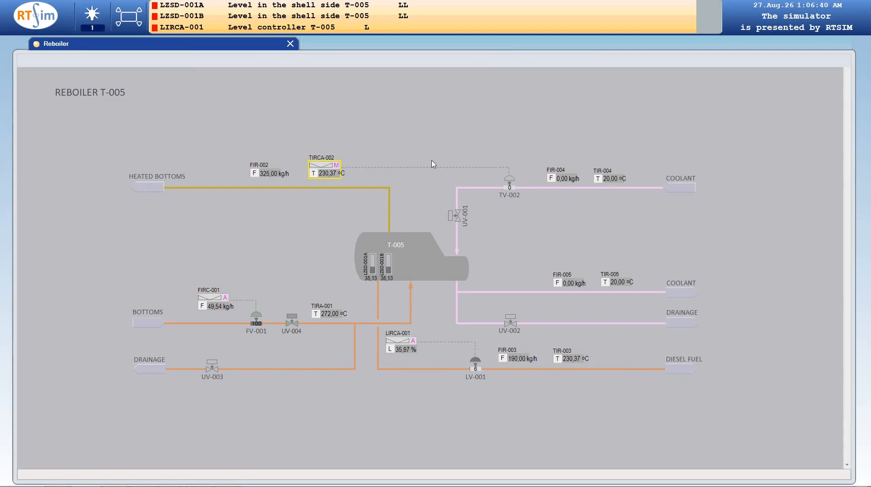
Open shut-off valve UV-001 on the T-005 coolant line and close its faceplate.
{"action": "left_click", "coordinate": [458, 218]}
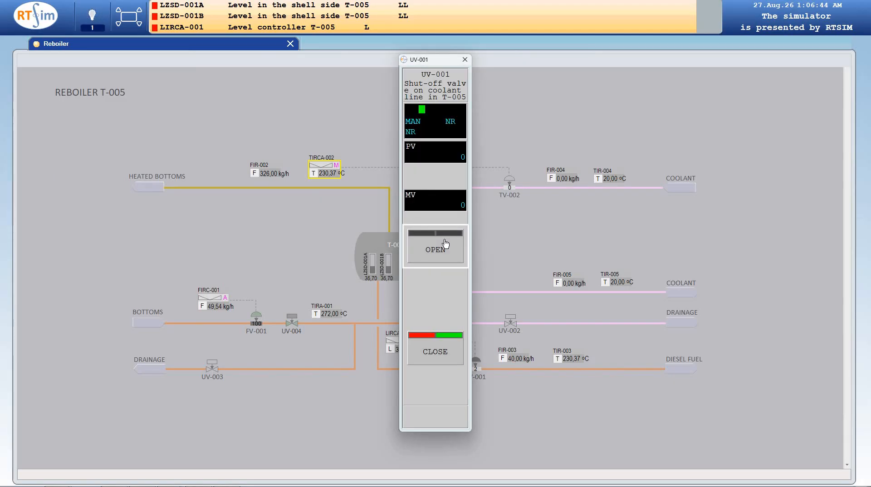
{"action": "left_click", "coordinate": [444, 245]}
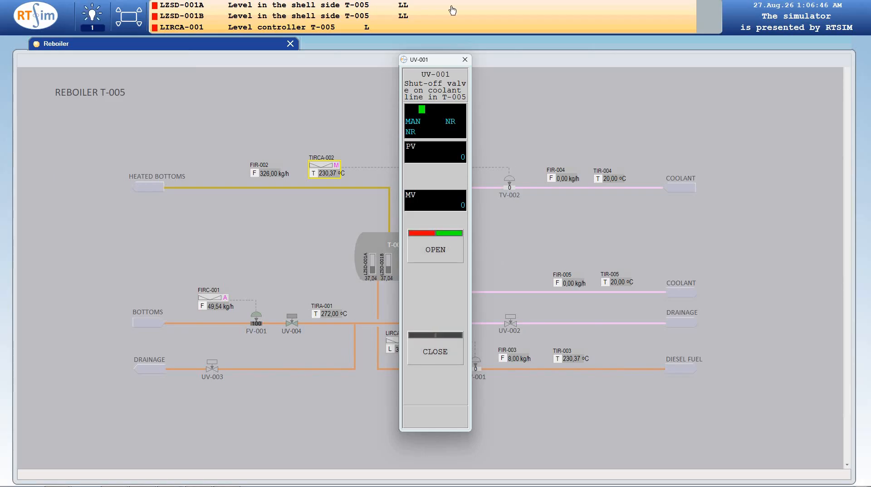
{"action": "left_click", "coordinate": [465, 59]}
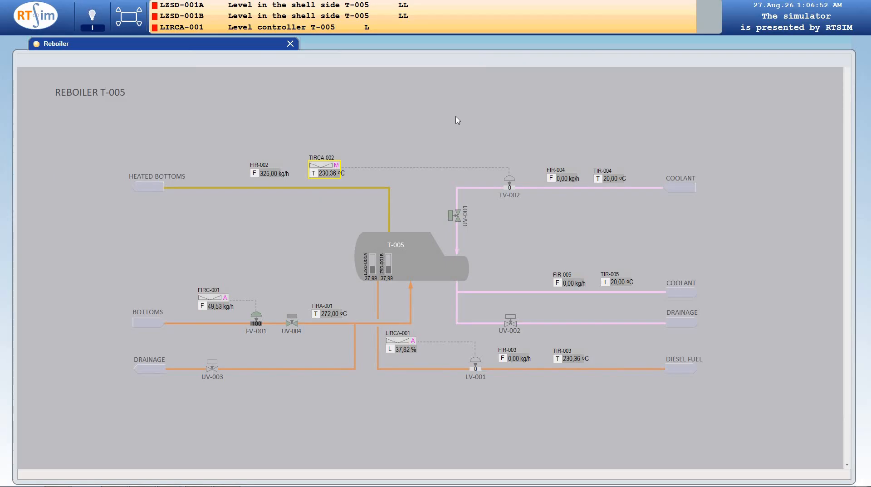
Set the output (MV) of heated bottoms temperature controller TIRCA-002 to 5%.
{"action": "left_click", "coordinate": [327, 165]}
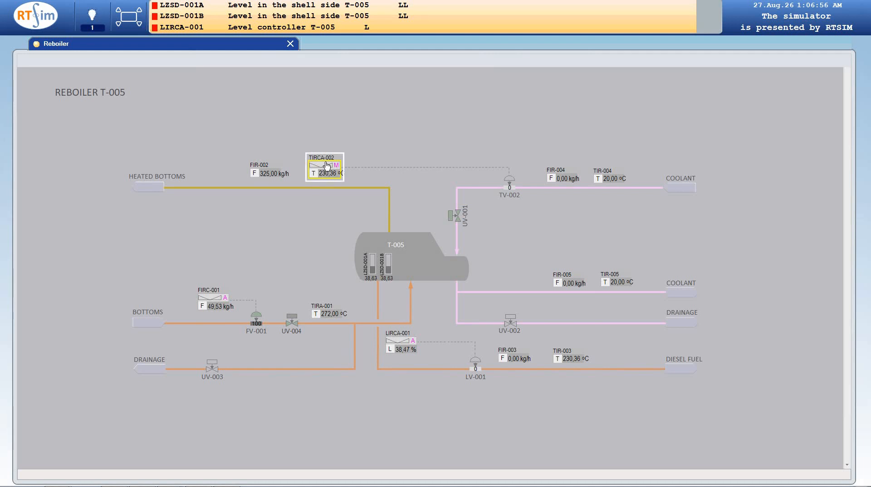
{"action": "left_click", "coordinate": [327, 166]}
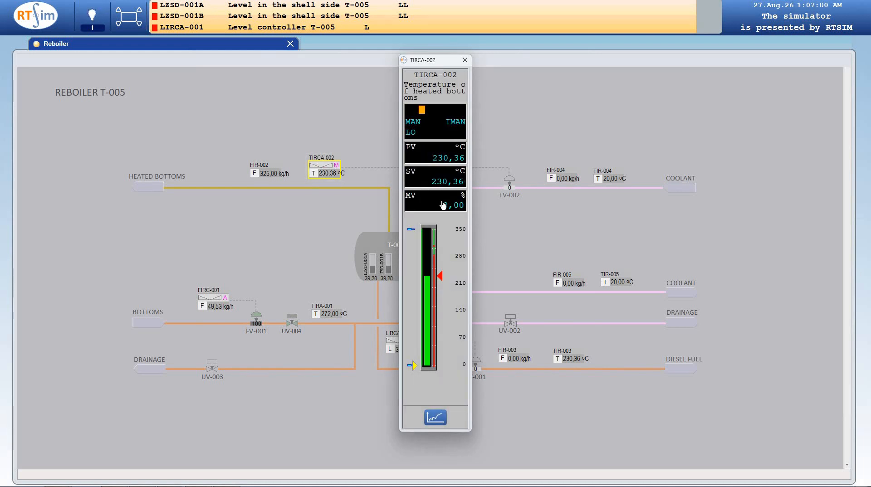
{"action": "left_click", "coordinate": [443, 205]}
{"action": "left_click", "coordinate": [444, 206]}
{"action": "type", "text": "5"}
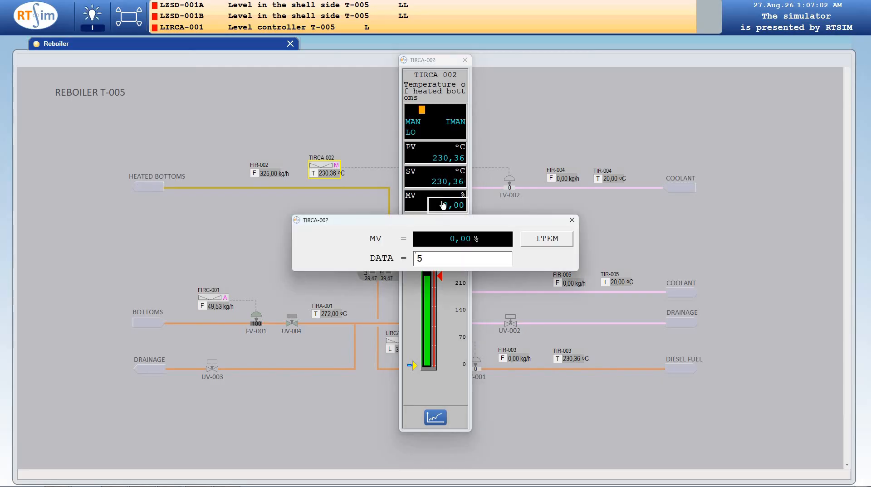
{"action": "key", "text": "Return"}
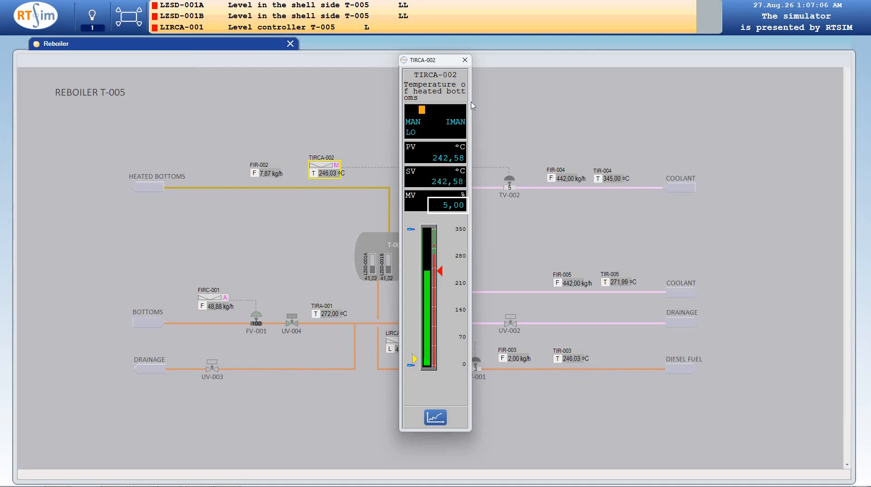
Put temperature controller TIRCA-002 in automatic mode (AUT) with a setpoint (SV) of 290 ºC and close its faceplate.
{"action": "left_click", "coordinate": [419, 123]}
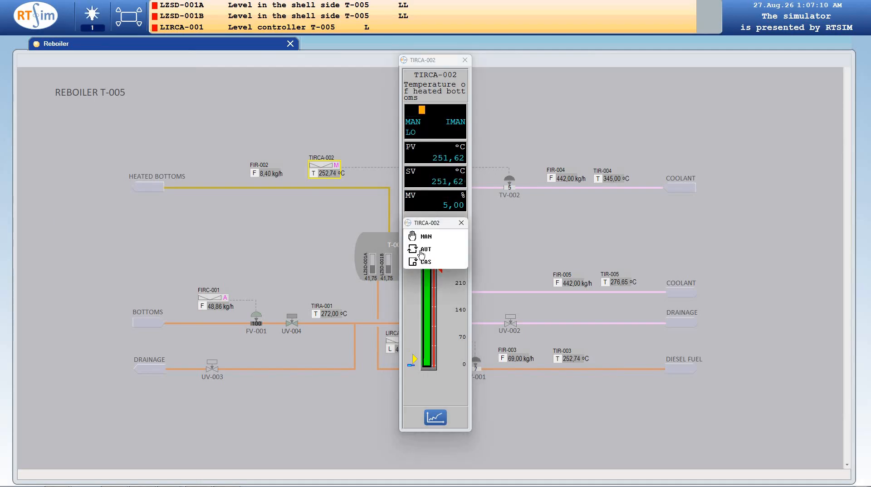
{"action": "left_click", "coordinate": [428, 249]}
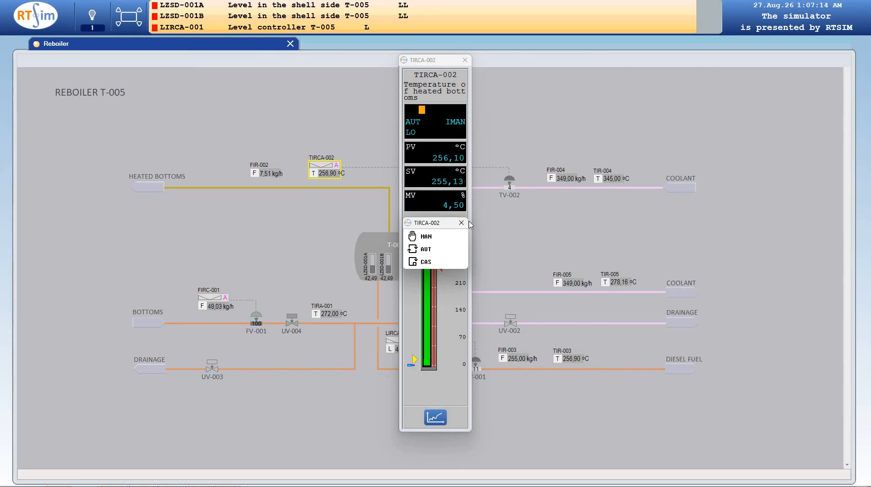
{"action": "left_click", "coordinate": [462, 223]}
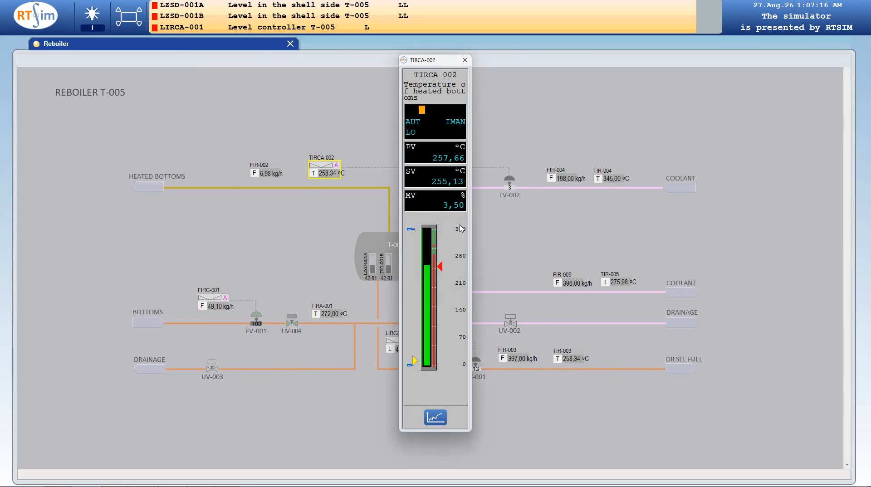
{"action": "left_click", "coordinate": [440, 181]}
{"action": "left_click", "coordinate": [440, 183]}
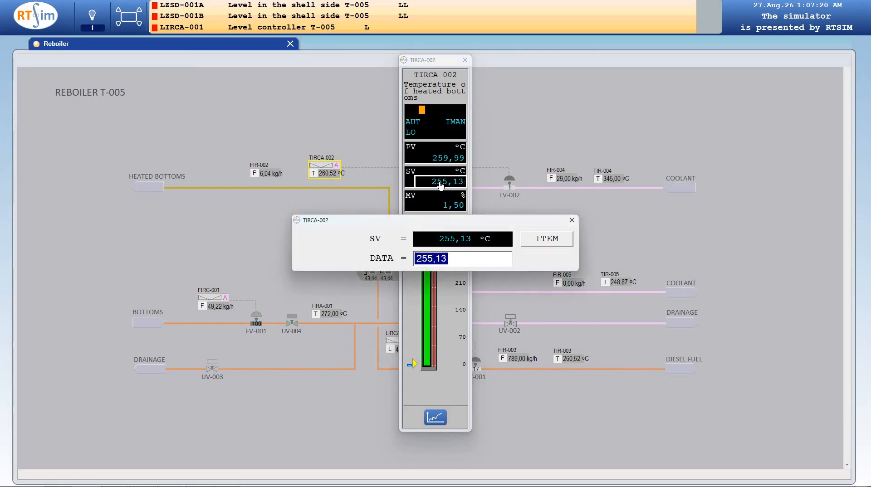
{"action": "type", "text": "290"}
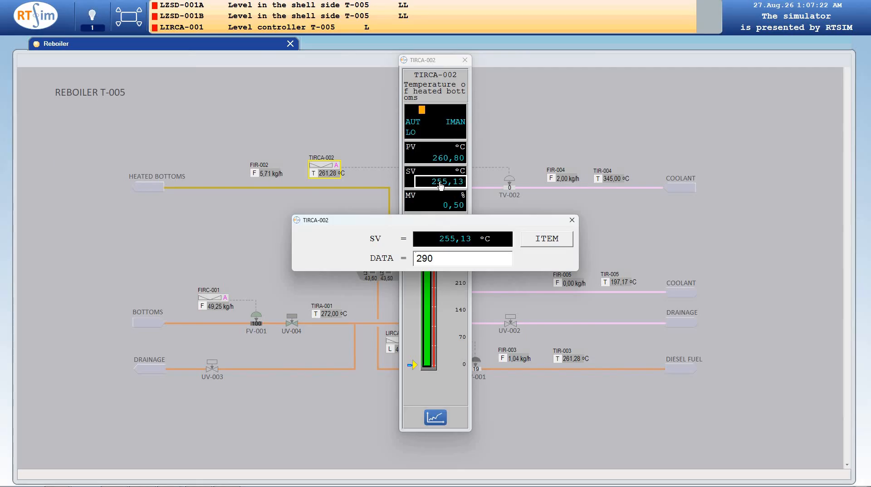
{"action": "key", "text": "Return"}
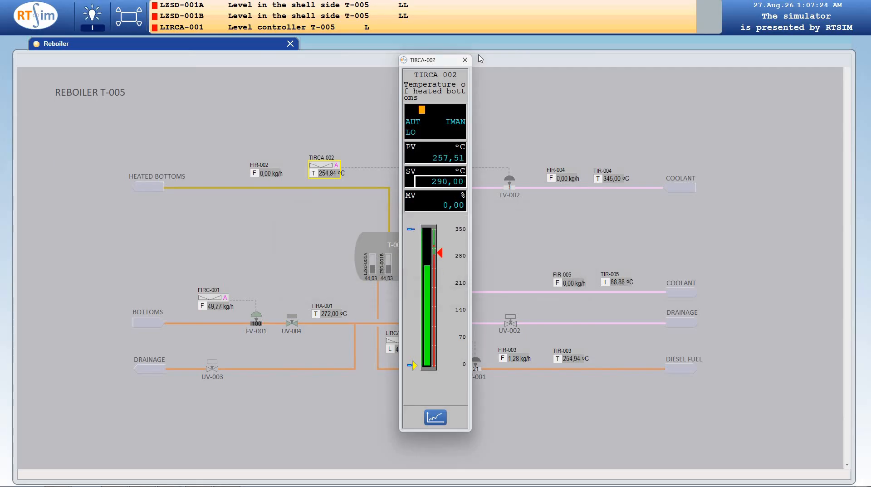
{"action": "left_click", "coordinate": [465, 60]}
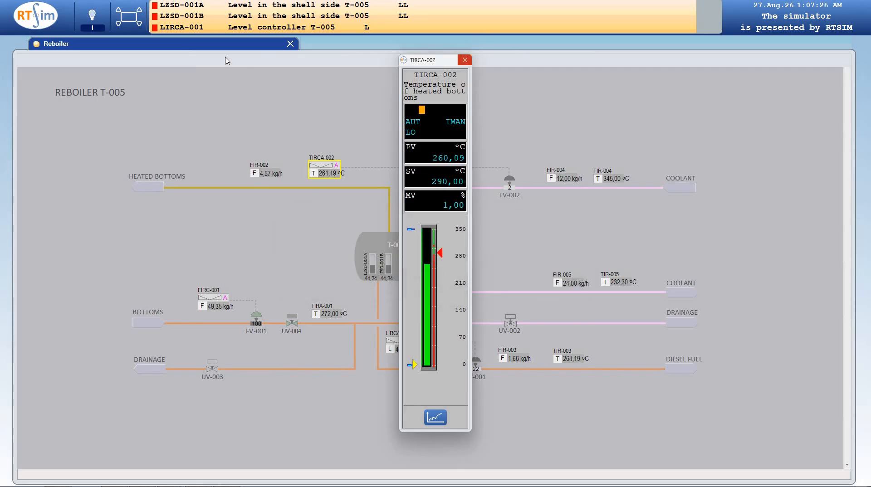
Switch to the field flowsheet and check the TIRCA-002 heated bottoms temperature.
{"action": "left_click", "coordinate": [139, 28]}
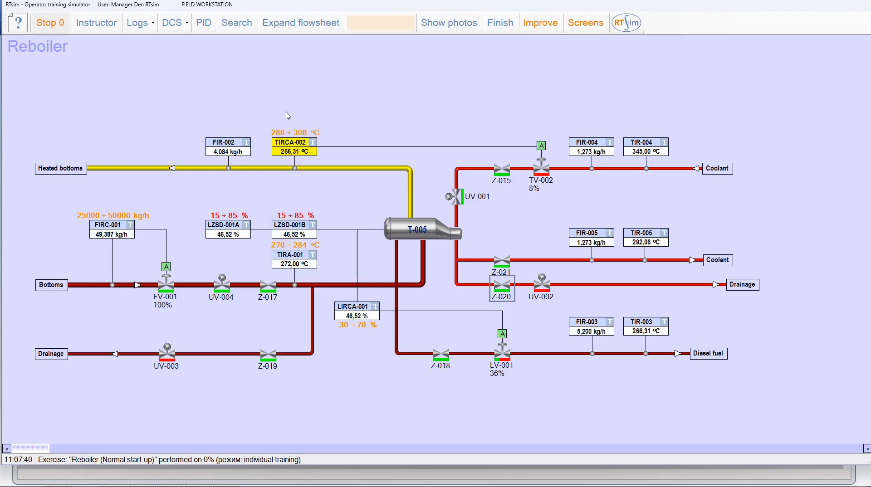
{"action": "left_click", "coordinate": [292, 150]}
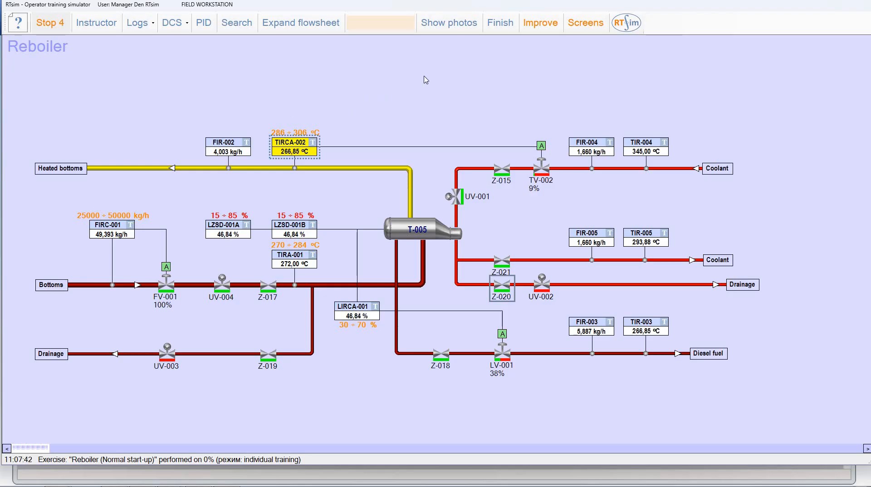